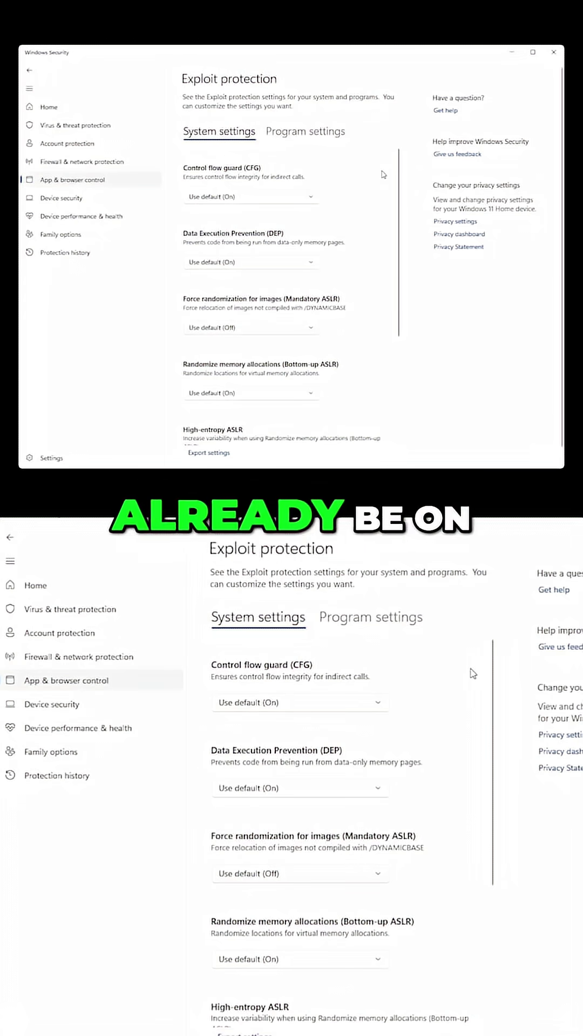
scroll(383, 175, down, 1)
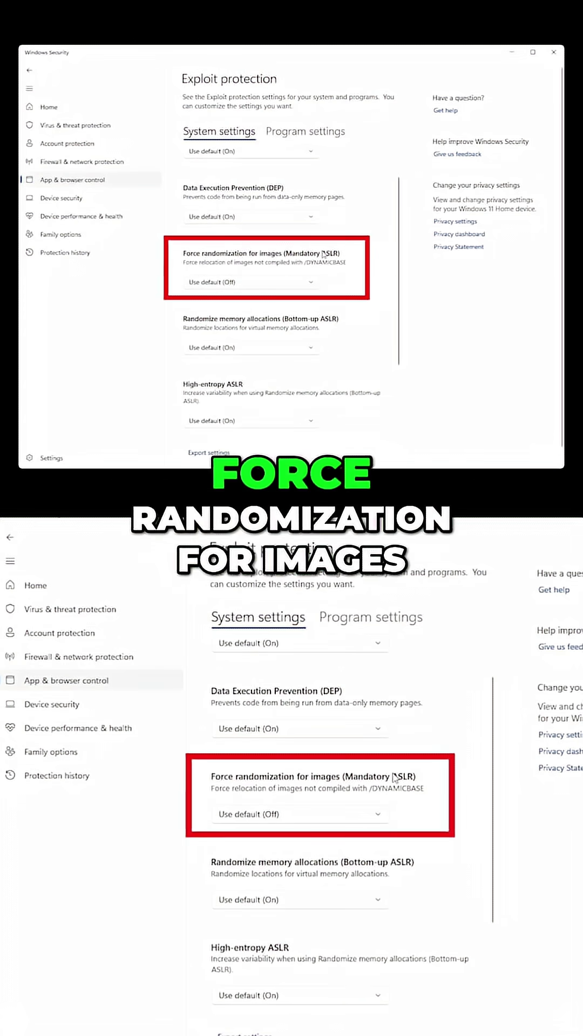
Step: Choose 'On by default' for Force randomization for images (Mandatory ASLR) in Exploit protection
click(260, 283)
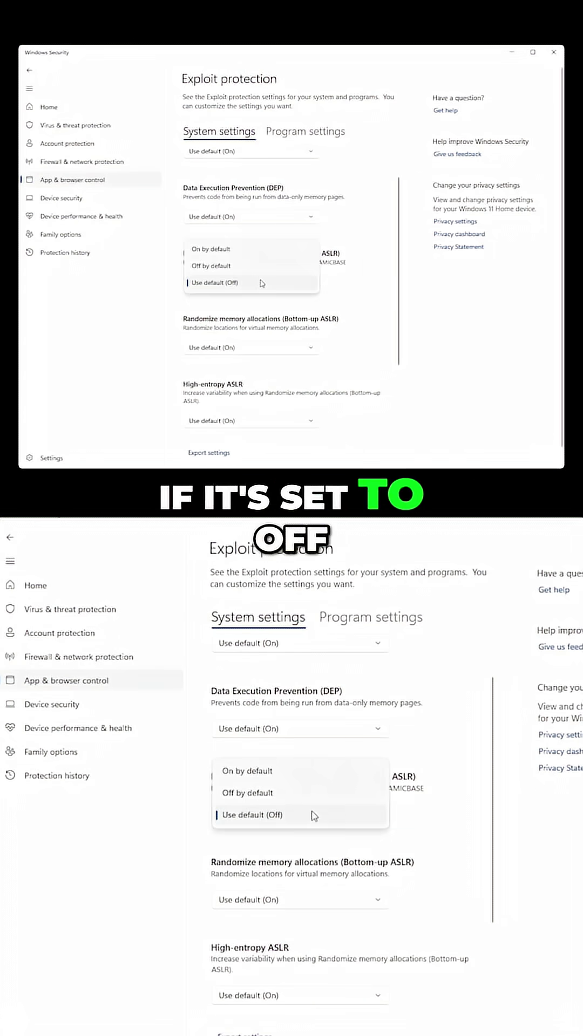
click(255, 255)
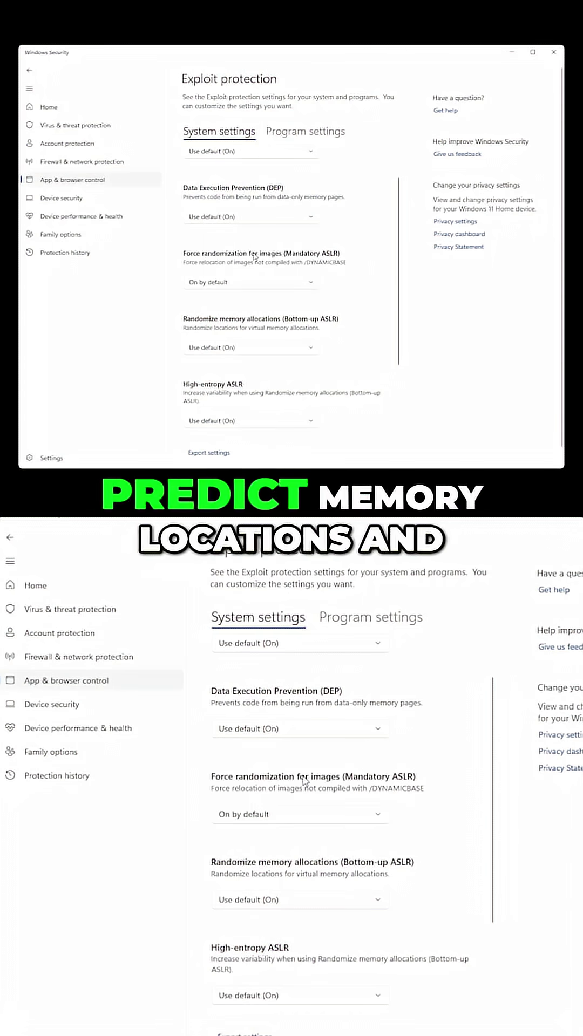